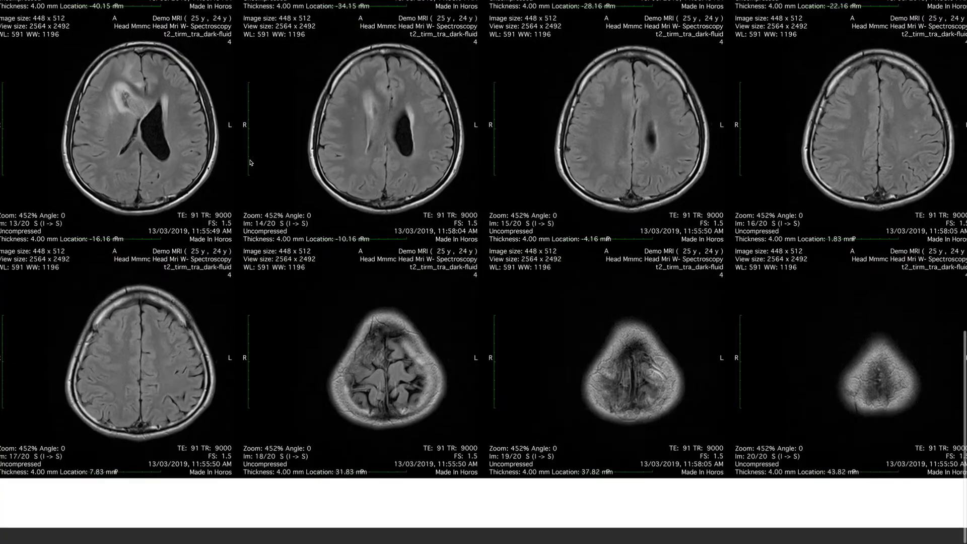
- Scroll around and zoom in twice on the contact sheet for a closer look
{"action": "scroll", "coordinate": [250, 162], "scroll_direction": "up", "scroll_amount": 15}
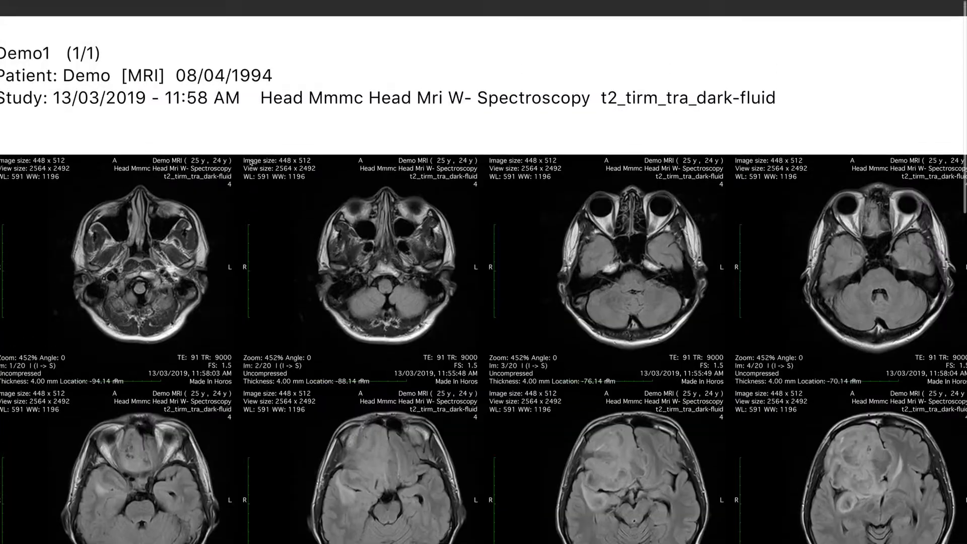
{"action": "scroll", "coordinate": [250, 162], "scroll_direction": "down", "scroll_amount": 8}
{"action": "scroll", "coordinate": [250, 162], "scroll_direction": "right", "scroll_amount": 2}
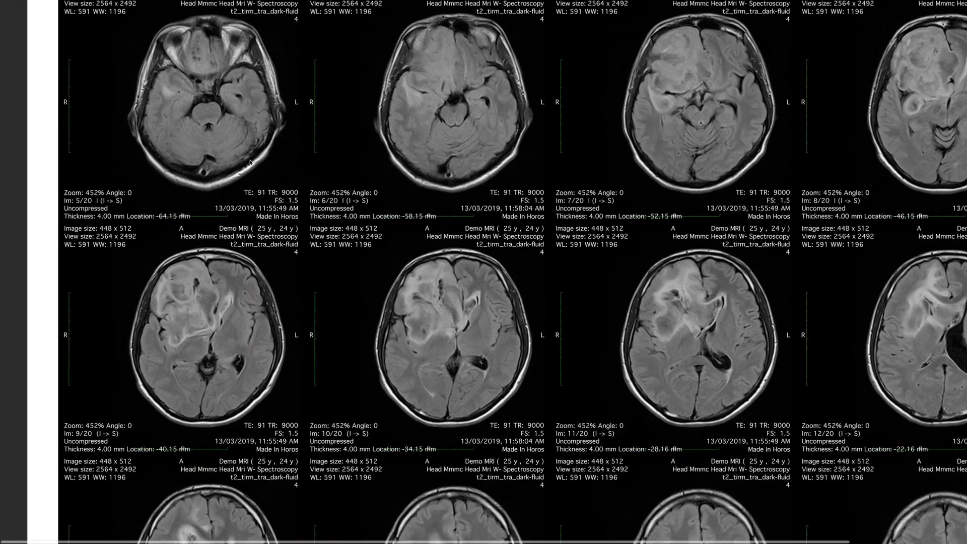
{"action": "scroll", "coordinate": [250, 162], "scroll_direction": "up", "scroll_amount": 4}
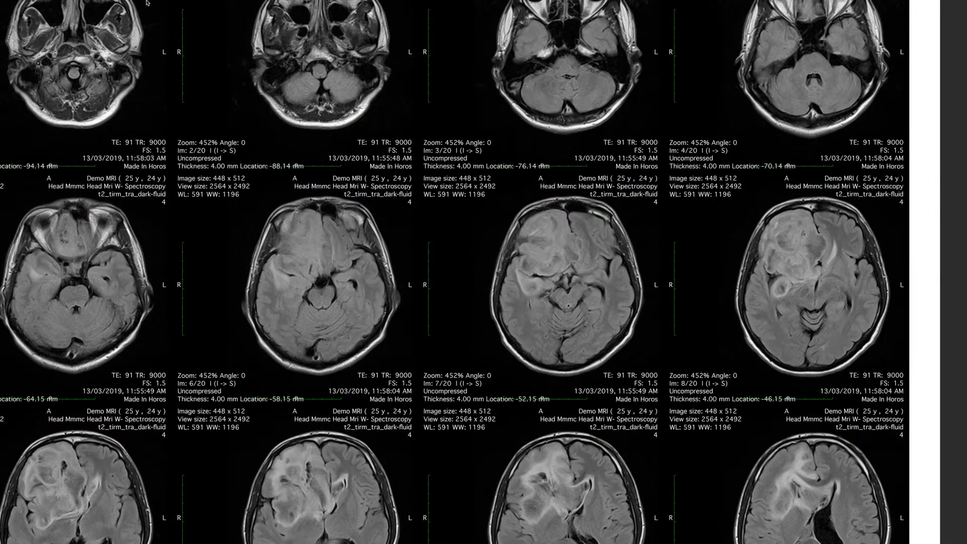
{"action": "left_click", "coordinate": [41, 21]}
{"action": "left_click", "coordinate": [42, 21]}
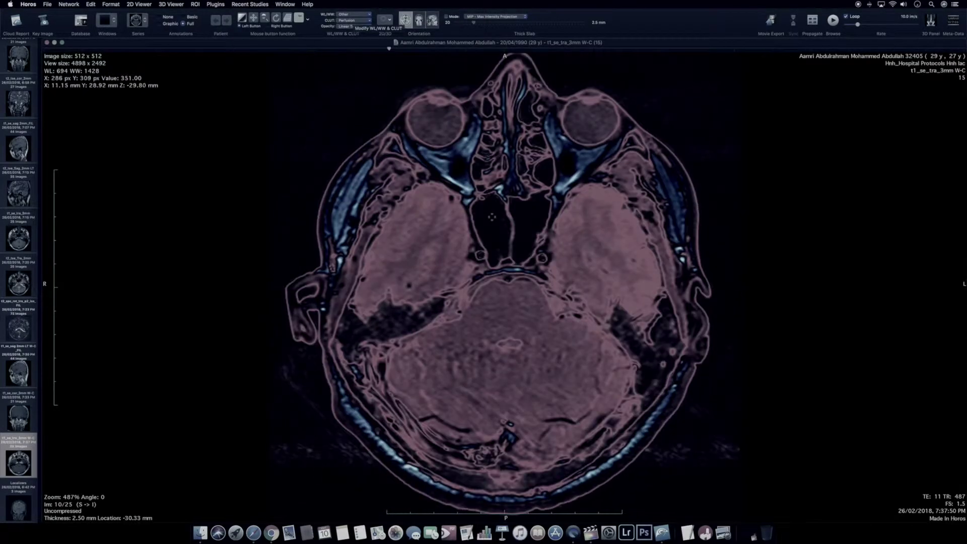
- Recolour the slice with the Rainbow3 colour table and clip the top off the skull render
{"action": "left_click", "coordinate": [367, 21]}
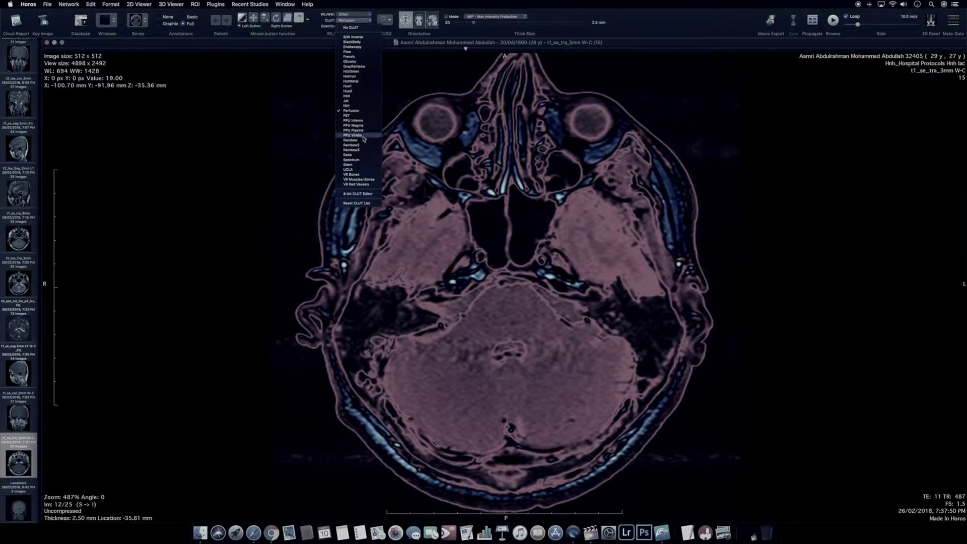
{"action": "left_click", "coordinate": [351, 150]}
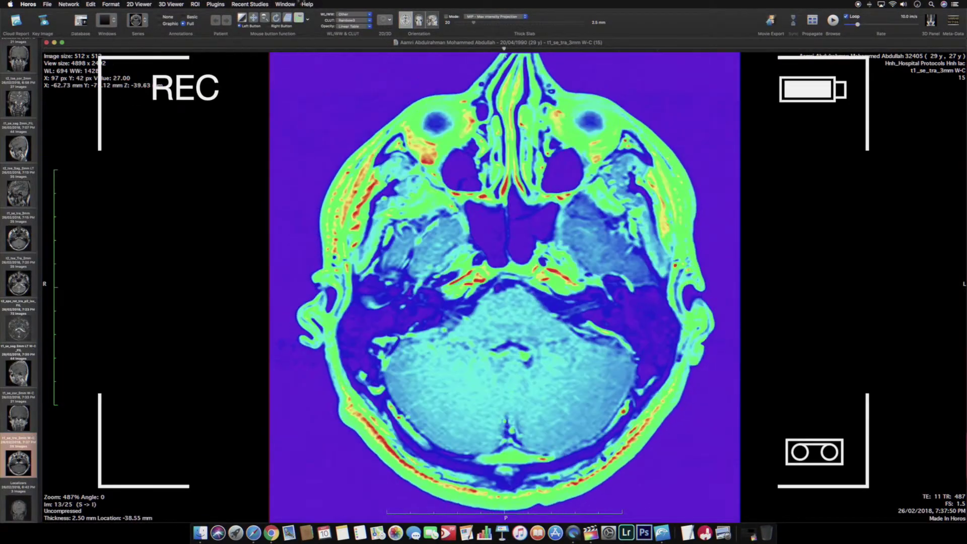
{"action": "left_click", "coordinate": [355, 21]}
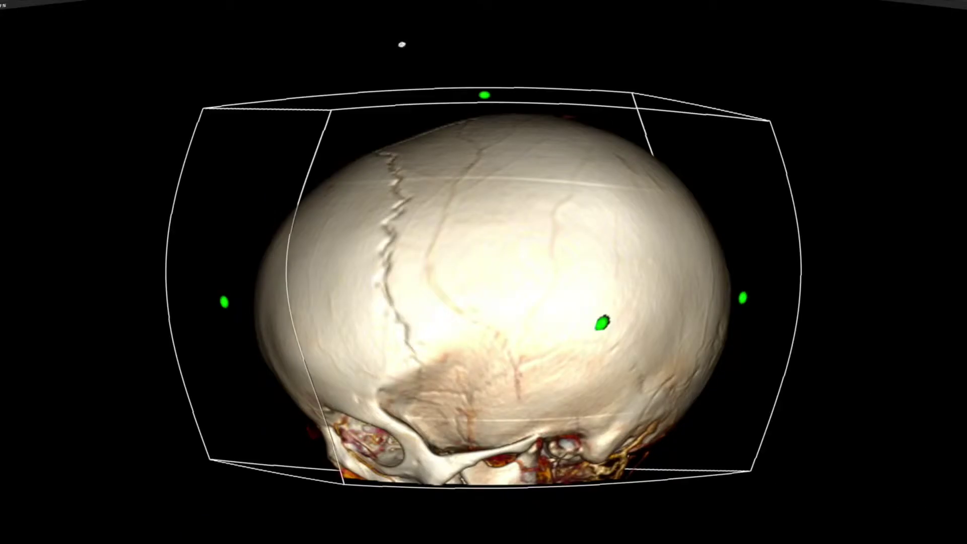
{"action": "left_click_drag", "start_coordinate": [484, 94], "coordinate": [475, 508]}
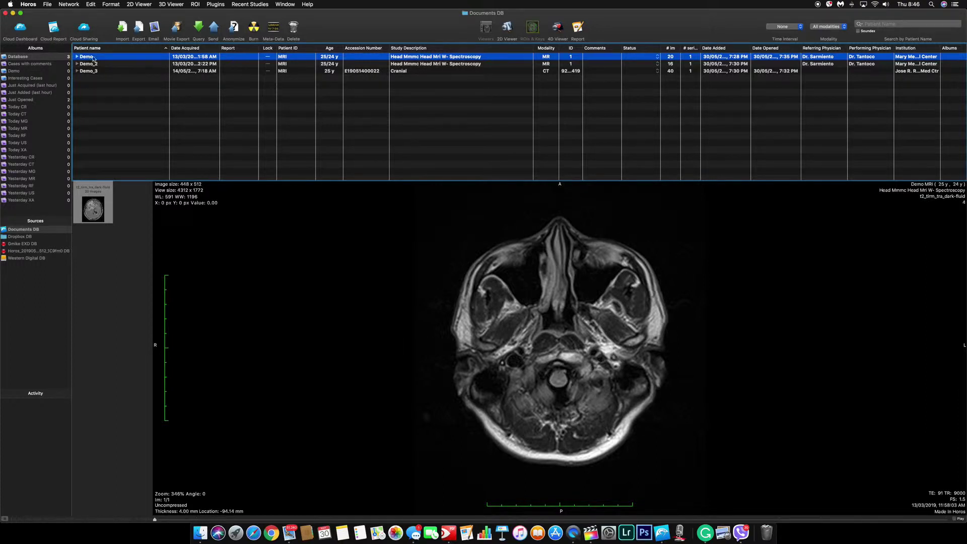
- Open the Demo study's t2_tirm_tra_dark-fluid series in the 2D viewer and zoom in
{"action": "left_click", "coordinate": [92, 206]}
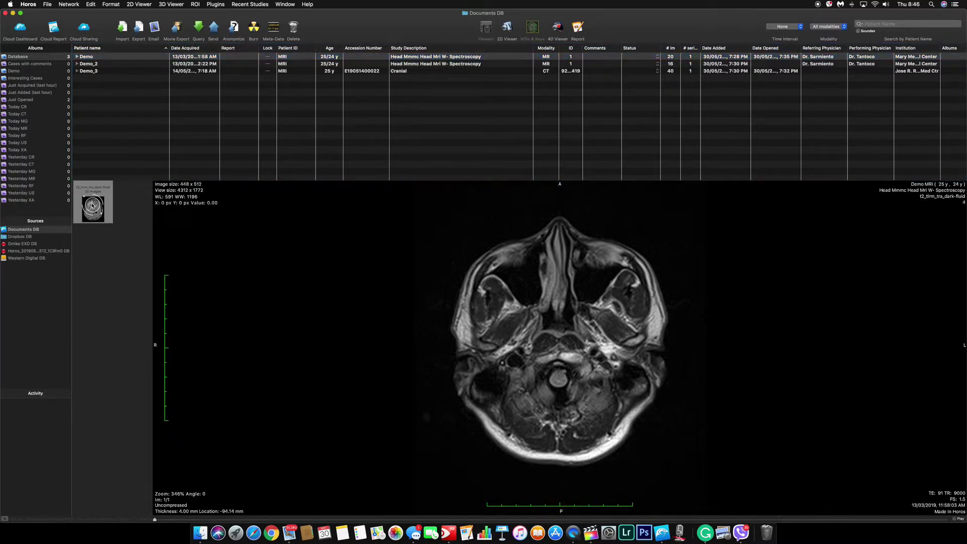
{"action": "double_click", "coordinate": [93, 206]}
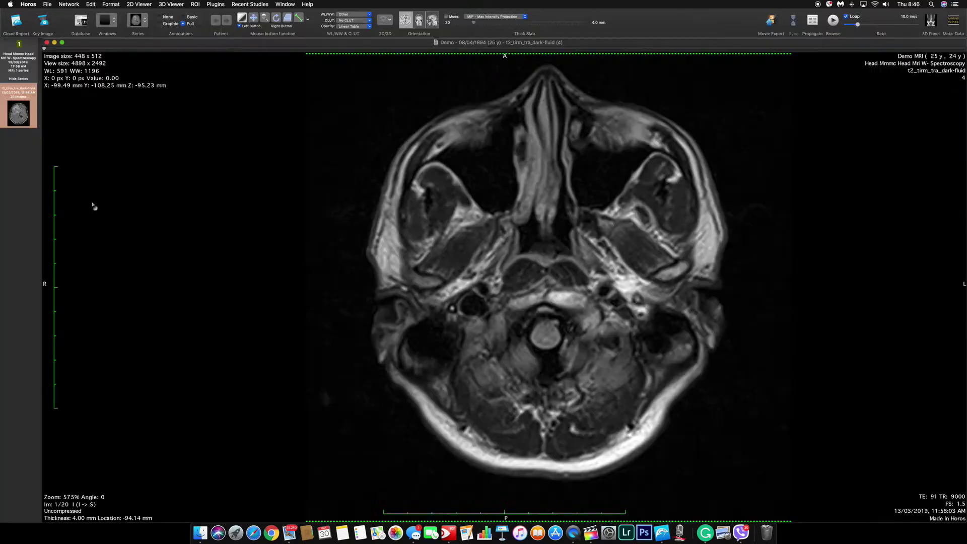
{"action": "scroll", "coordinate": [196, 312], "scroll_direction": "up", "scroll_amount": 3}
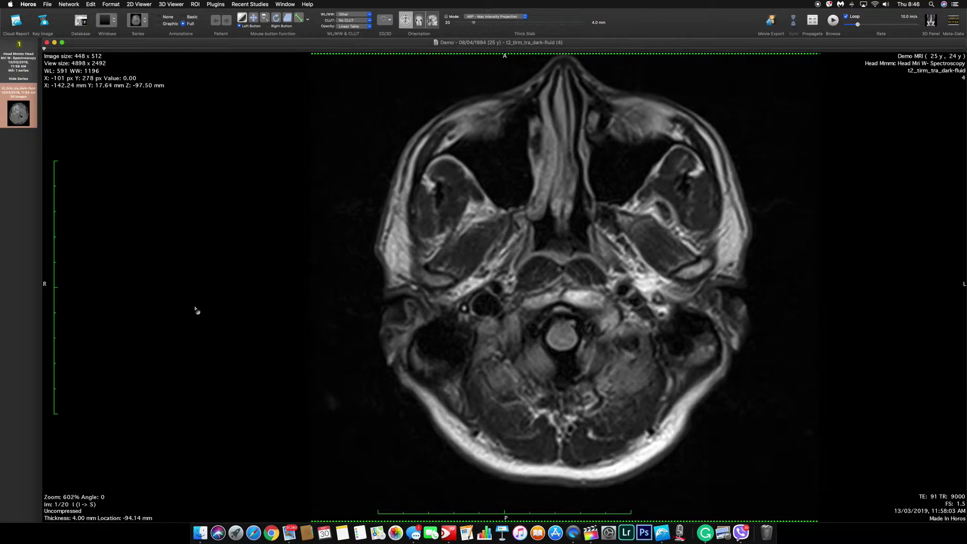
{"action": "scroll", "coordinate": [196, 306], "scroll_direction": "up", "scroll_amount": 1}
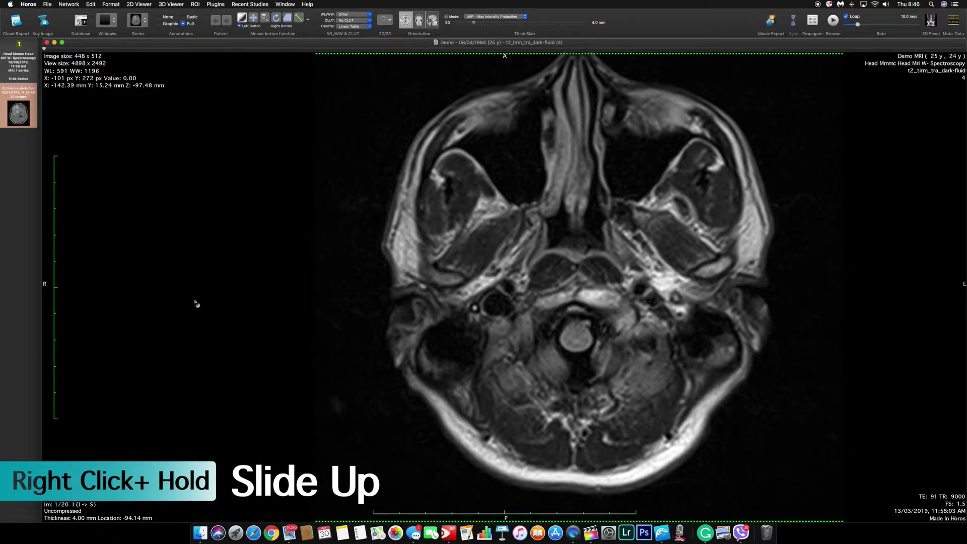
{"action": "left_click", "coordinate": [49, 5]}
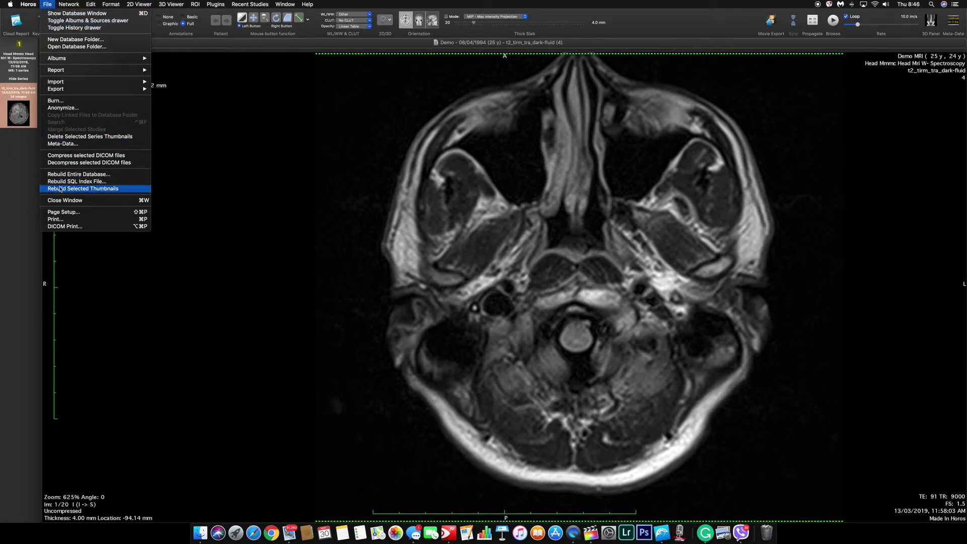
- Open the series print settings and choose the 4x5 (20 per pages) layout
{"action": "left_click", "coordinate": [63, 219]}
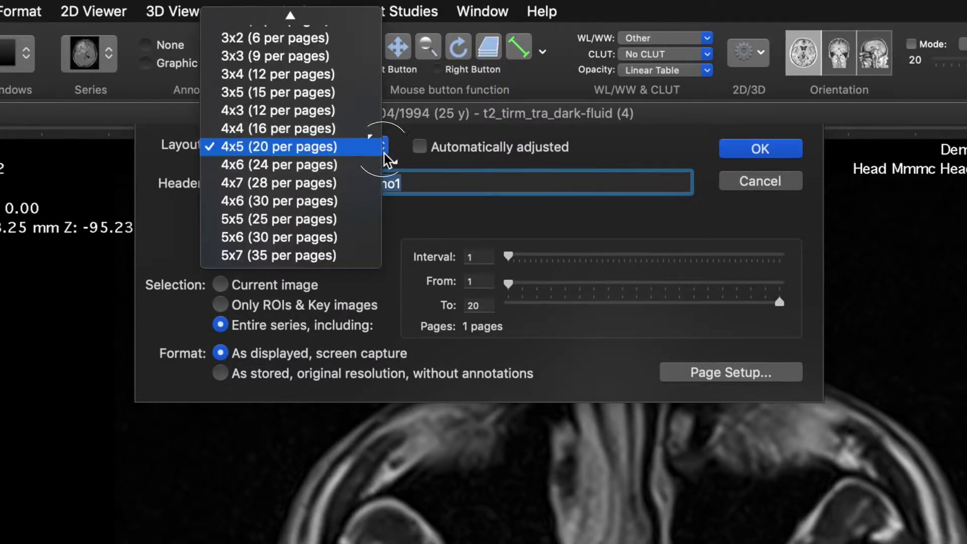
{"action": "left_click", "coordinate": [247, 56]}
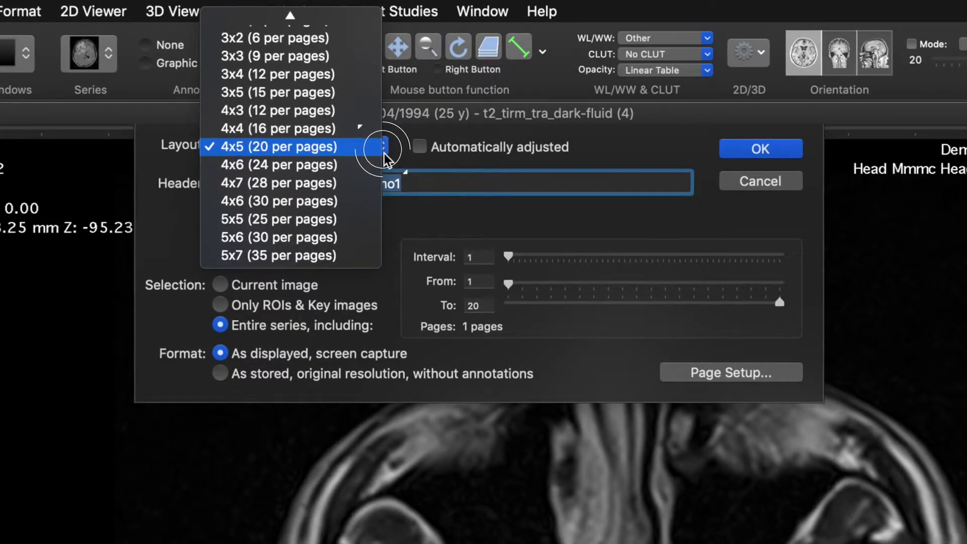
{"action": "left_click", "coordinate": [383, 150]}
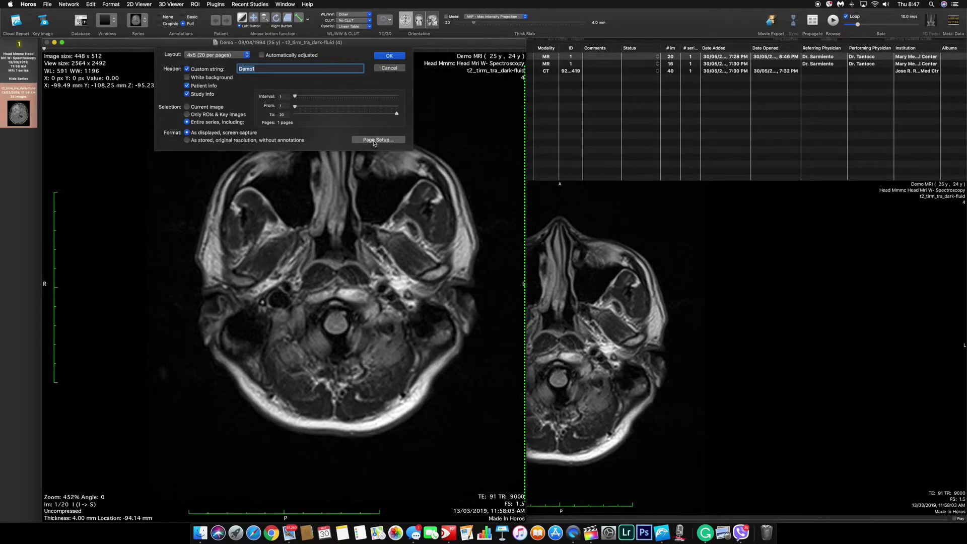
- Accept US Letter at 100% in Page Setup and start printing the contact sheet
{"action": "left_click", "coordinate": [374, 140]}
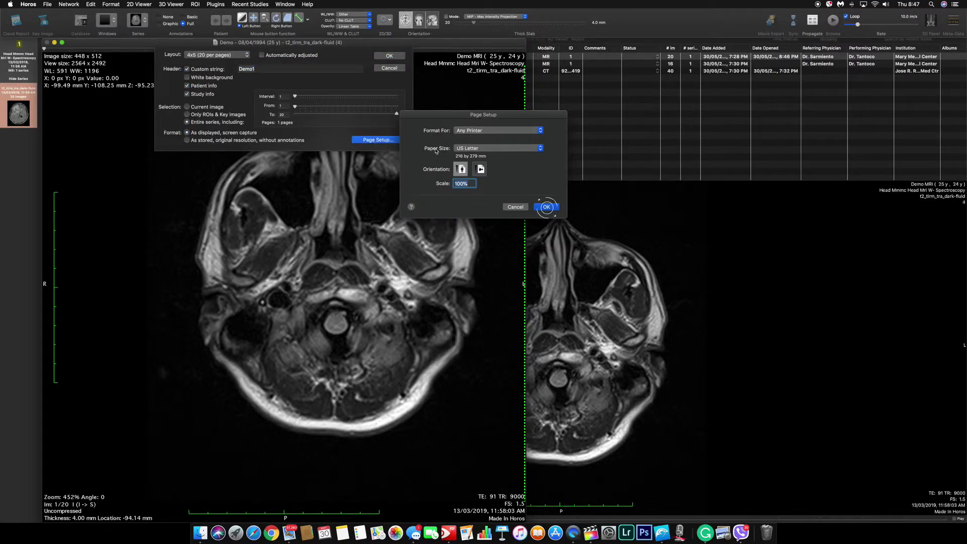
{"action": "left_click", "coordinate": [548, 208]}
{"action": "left_click", "coordinate": [383, 57]}
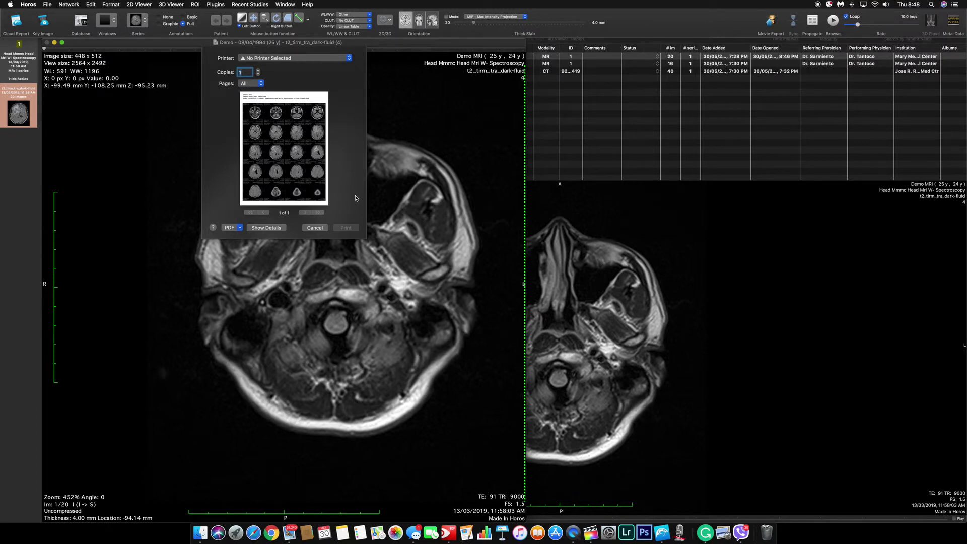
- Choose Open in Preview from the print dialog's PDF options
{"action": "left_click", "coordinate": [240, 228]}
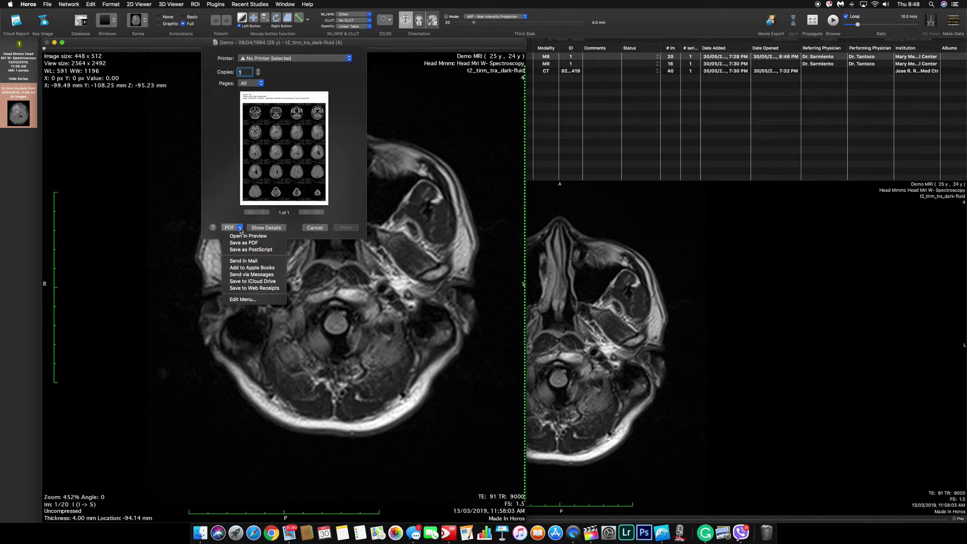
{"action": "left_click", "coordinate": [242, 236]}
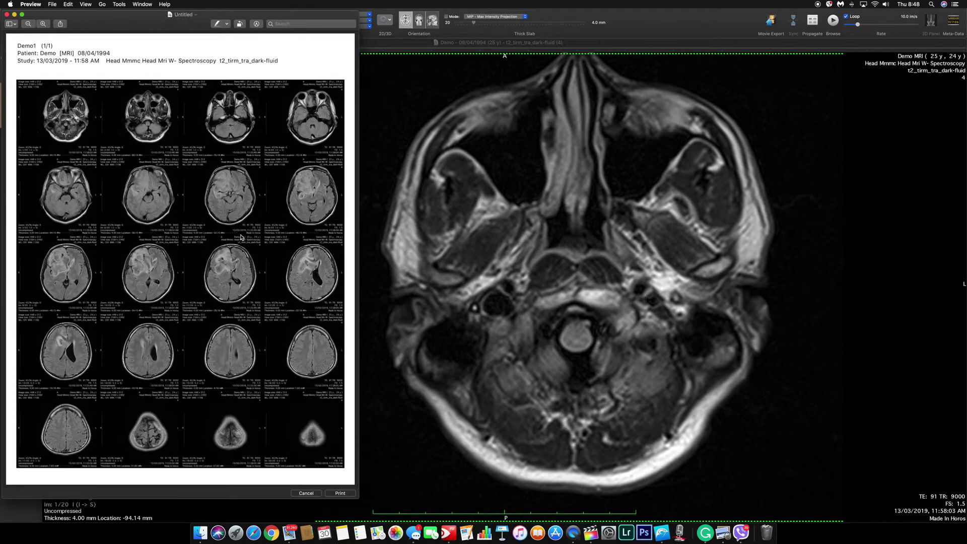
- Save the untitled PDF as 'Demo' on the Desktop and close the leftover print window
{"action": "left_click", "coordinate": [192, 16]}
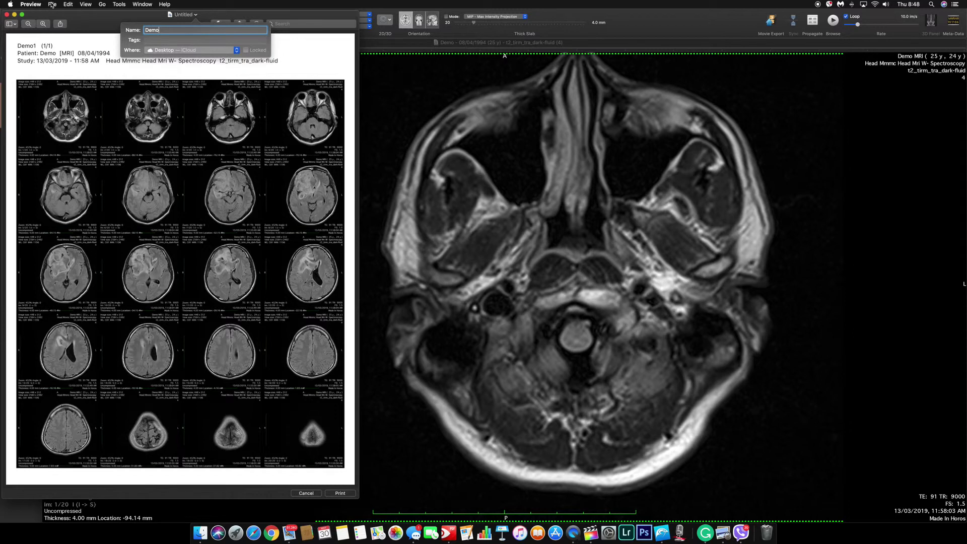
{"action": "left_click", "coordinate": [52, 5]}
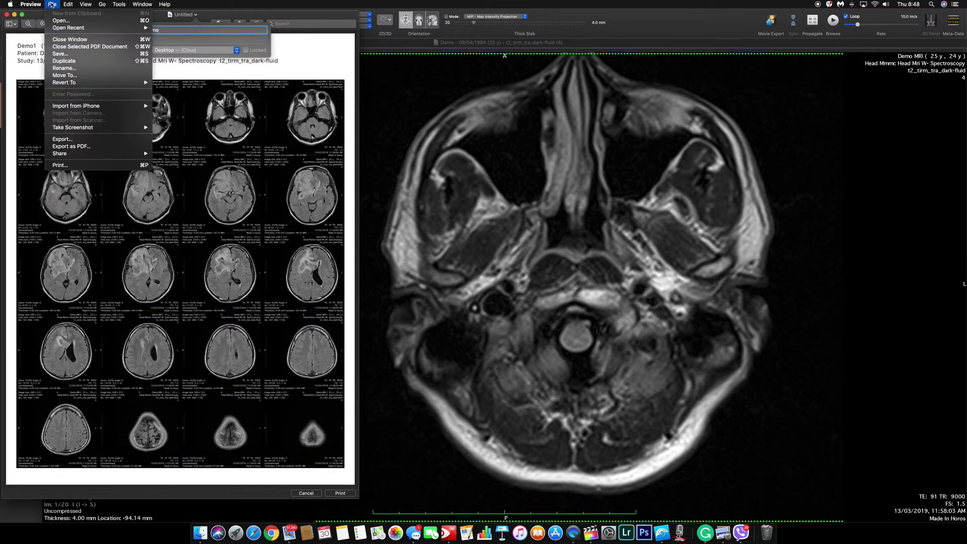
{"action": "left_click", "coordinate": [56, 53]}
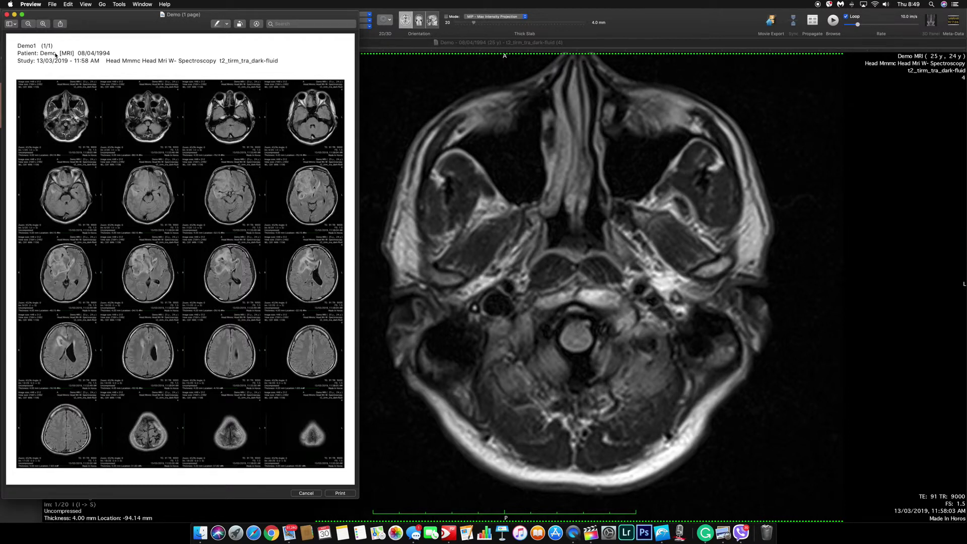
{"action": "left_click", "coordinate": [7, 14]}
- Open Demo from the desktop in Preview, centre its window and zoom into the page
{"action": "key", "text": "ctrl+Right"}
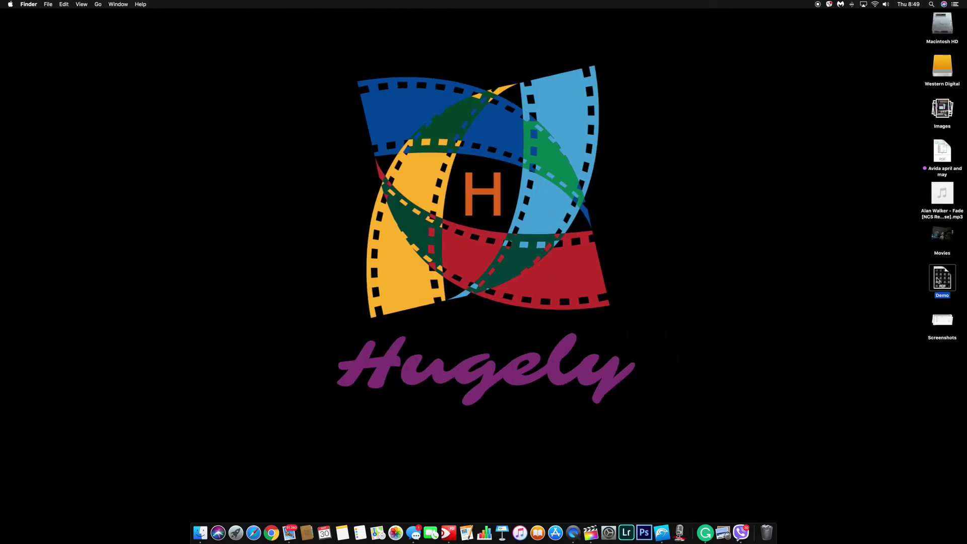
{"action": "double_click", "coordinate": [938, 280]}
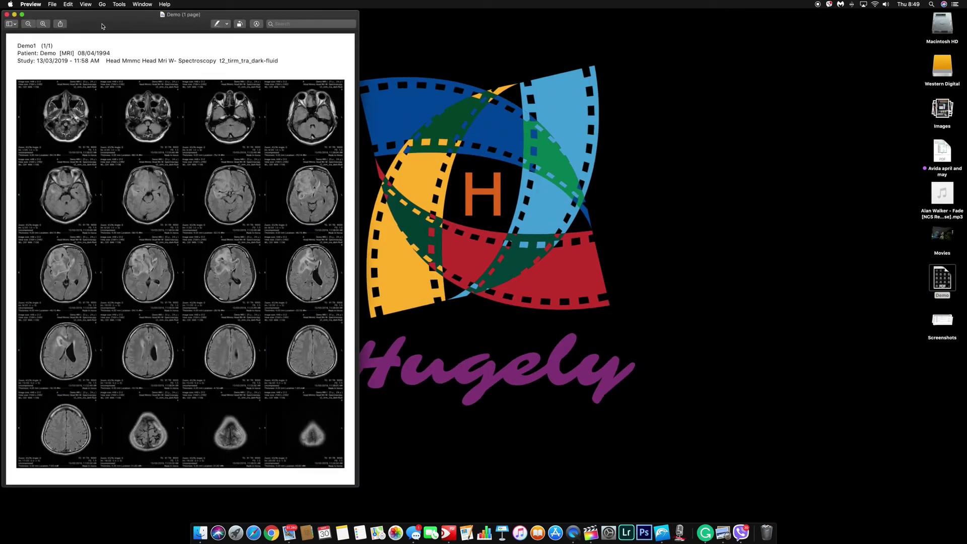
{"action": "left_click_drag", "start_coordinate": [102, 26], "coordinate": [371, 37]}
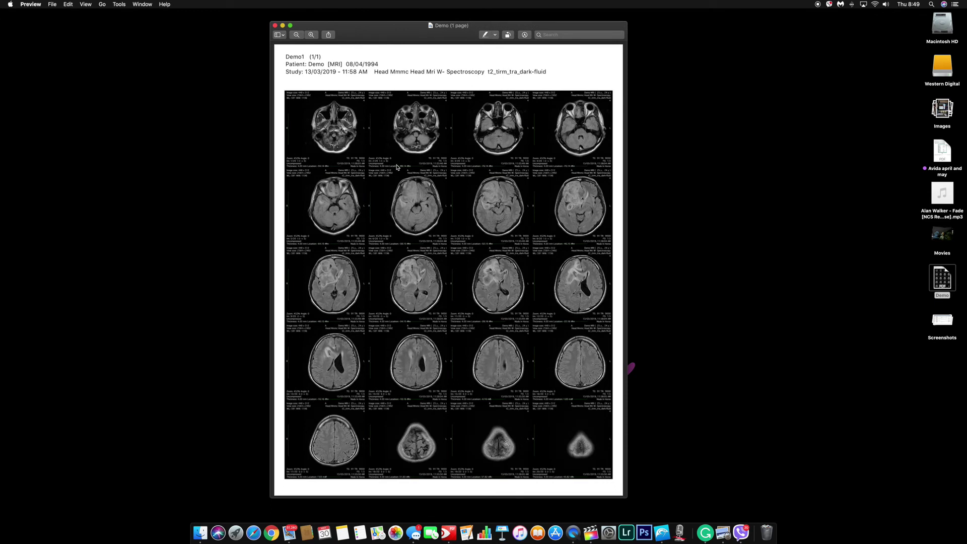
{"action": "key", "text": "super+9"}
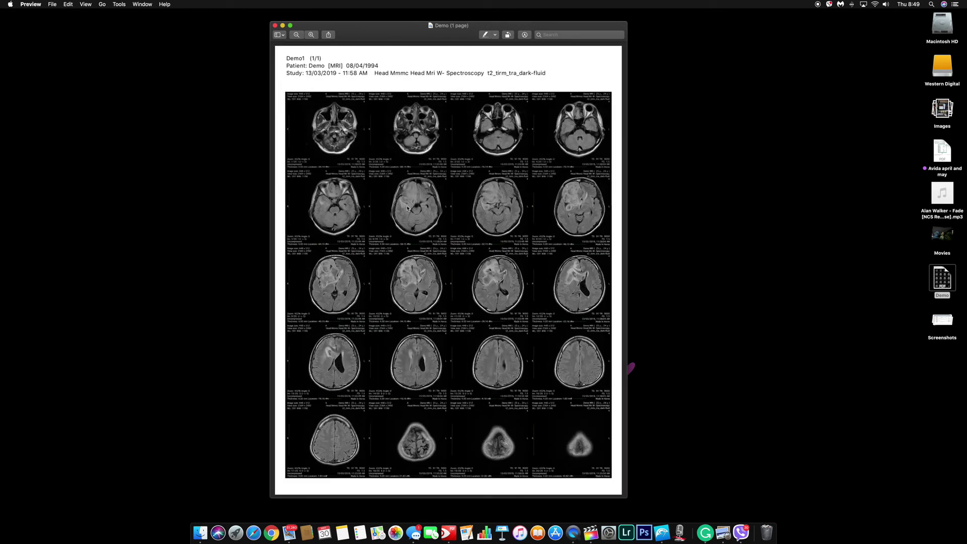
{"action": "left_click", "coordinate": [312, 34]}
{"action": "left_click", "coordinate": [312, 34]}
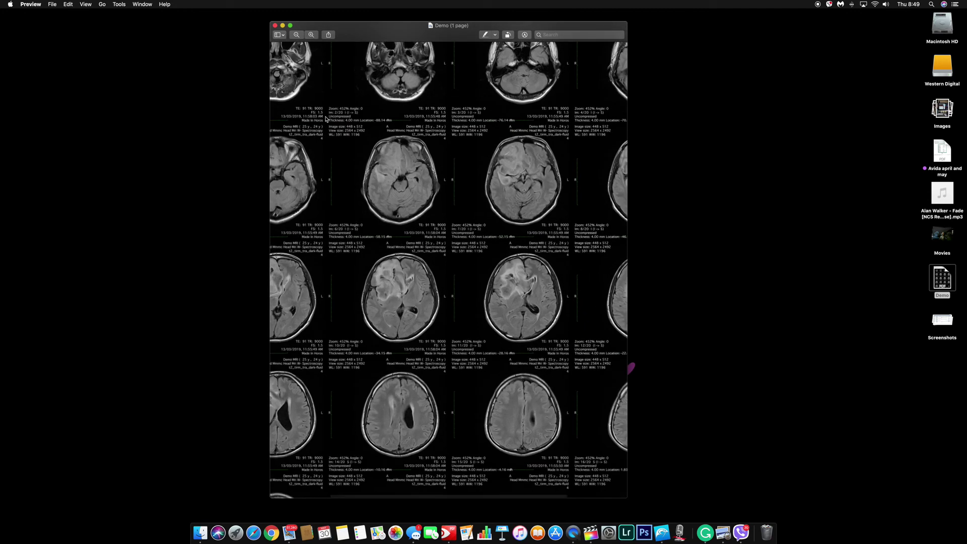